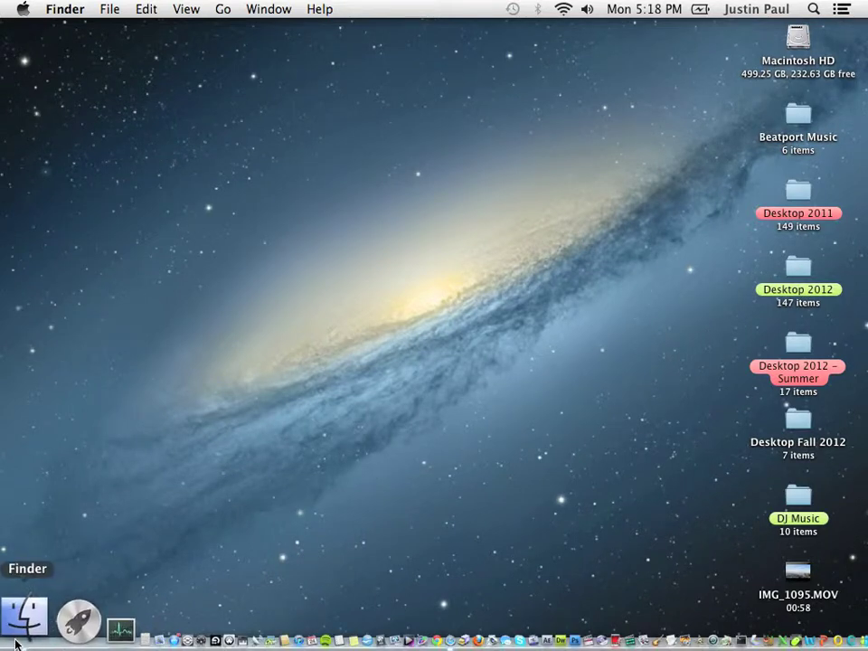
Step: Open the Applications folder in Finder and launch Image Capture.app
left_click(17, 634)
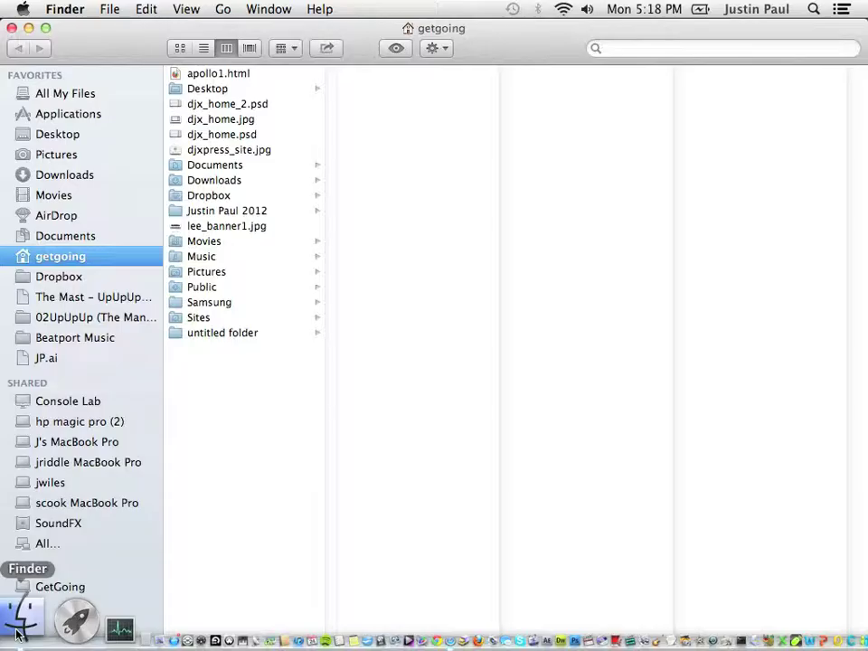
left_click(70, 116)
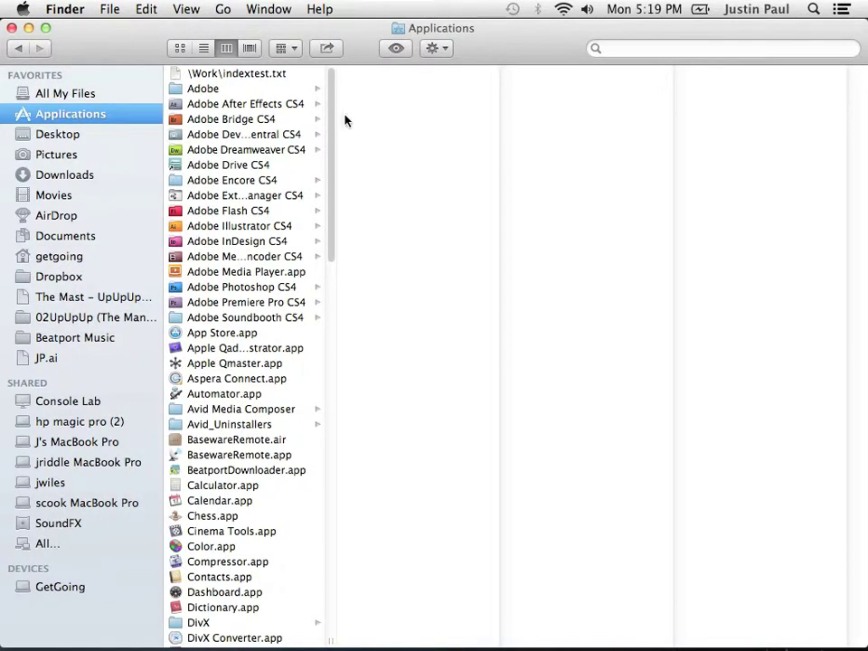
mouse_move(329, 120)
left_mouse_down()
mouse_move(333, 168)
mouse_move(311, 324)
left_mouse_up()
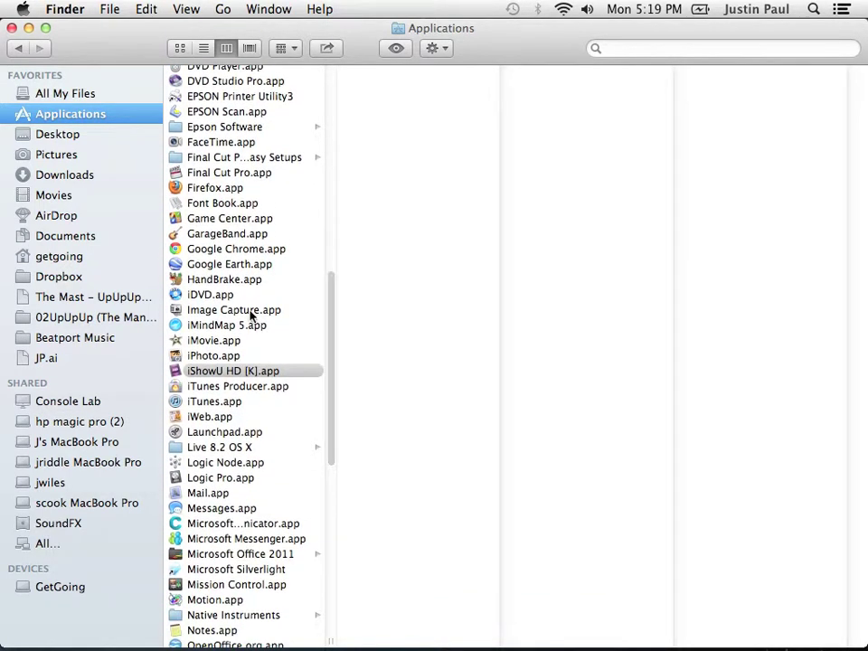
left_click(226, 310)
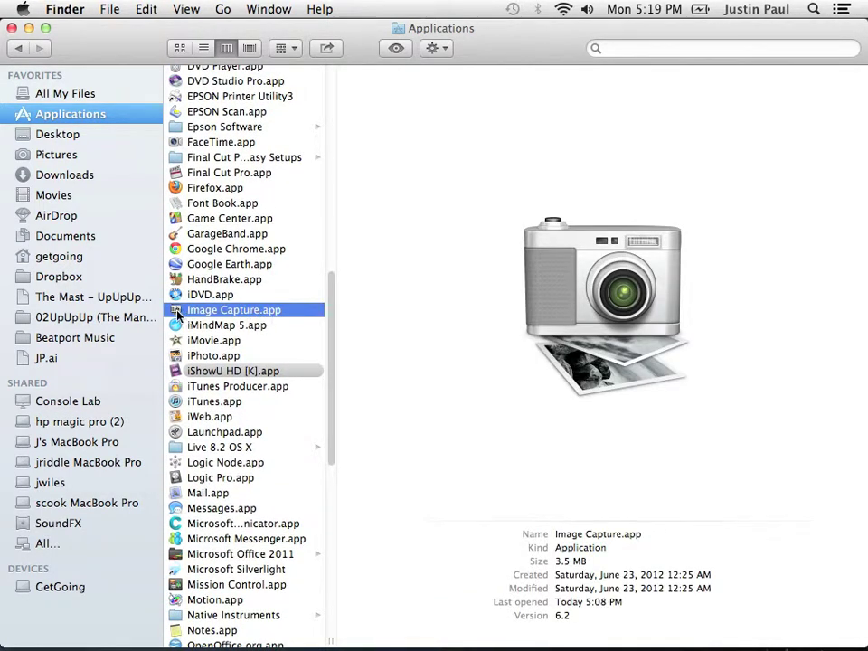
double_click(178, 313)
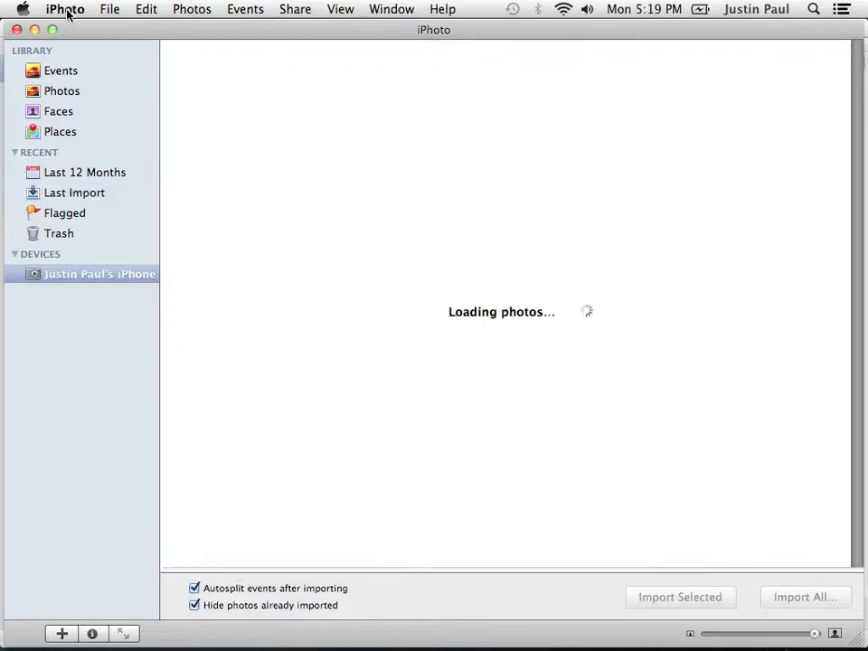
Step: Quit iPhoto, which opened automatically for the connected iPhone
left_click(66, 10)
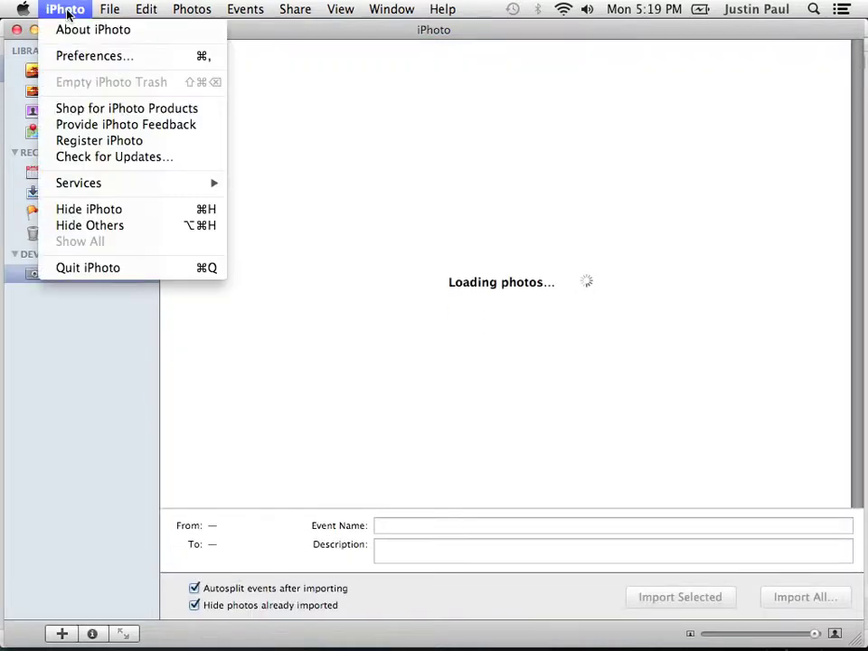
left_click(79, 267)
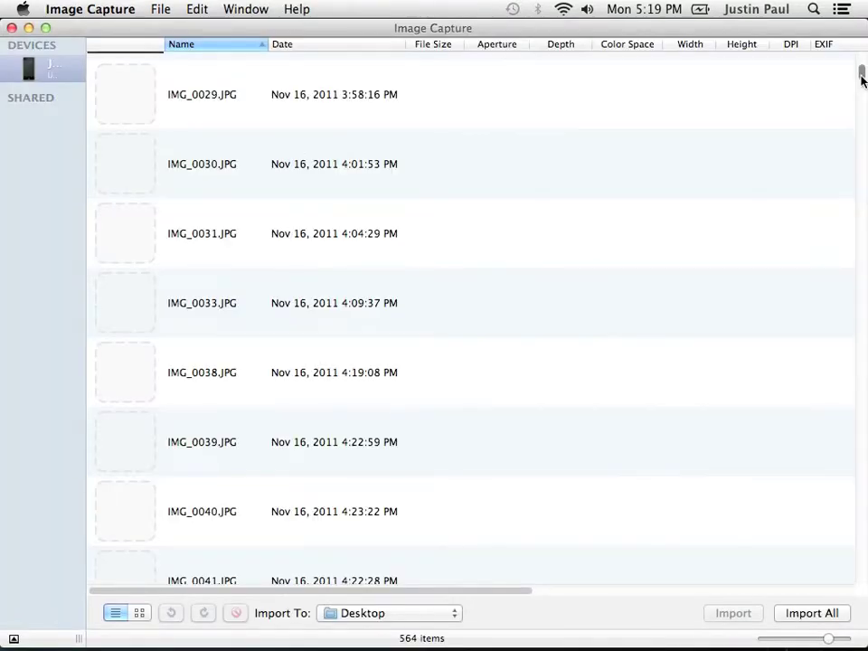
left_click_drag(862, 79, 846, 624)
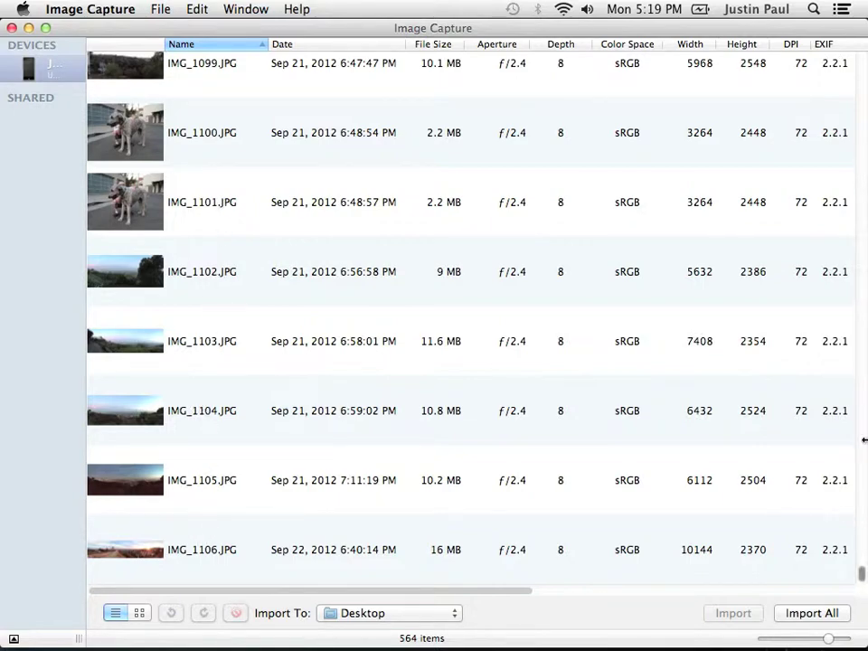
left_click_drag(860, 574, 862, 568)
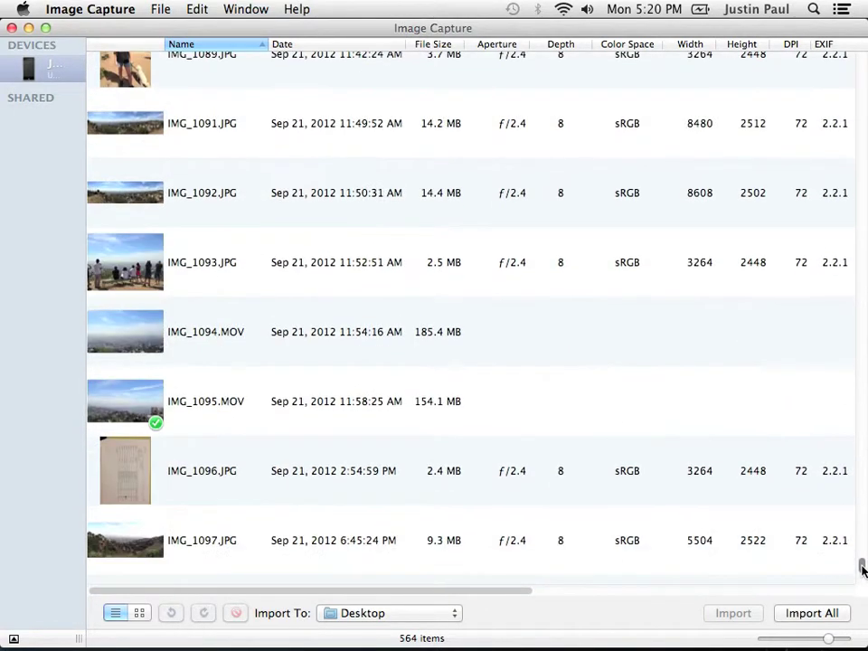
left_click(130, 350)
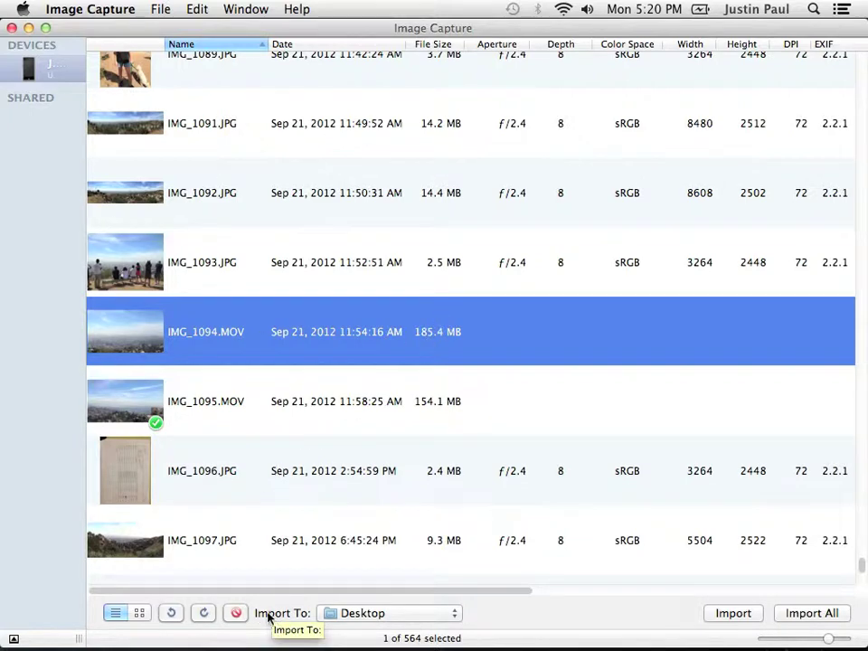
Step: Keep Desktop as the destination and import only IMG_1094.MOV from the iPhone
left_click(332, 613)
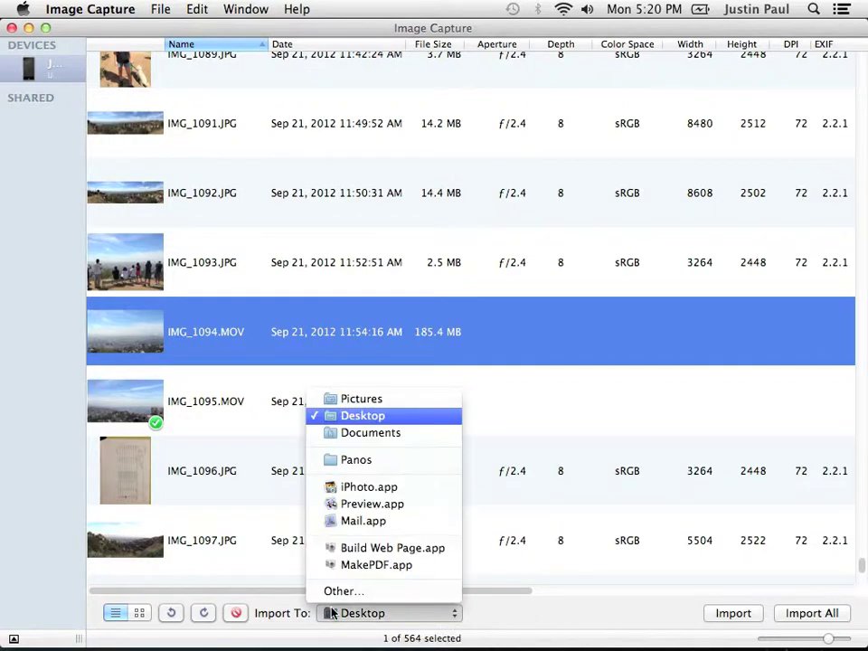
left_click(383, 417)
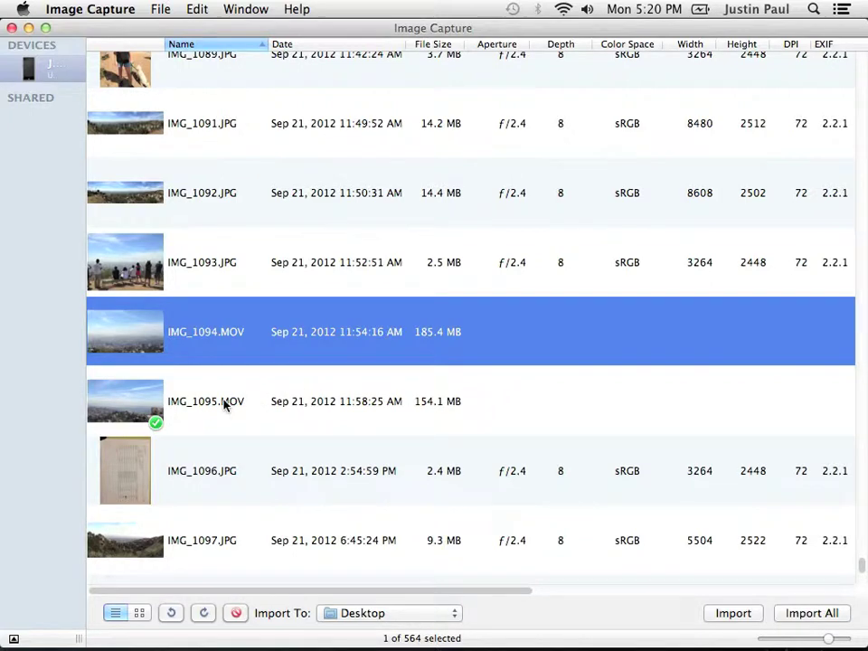
left_click(152, 403, "shift")
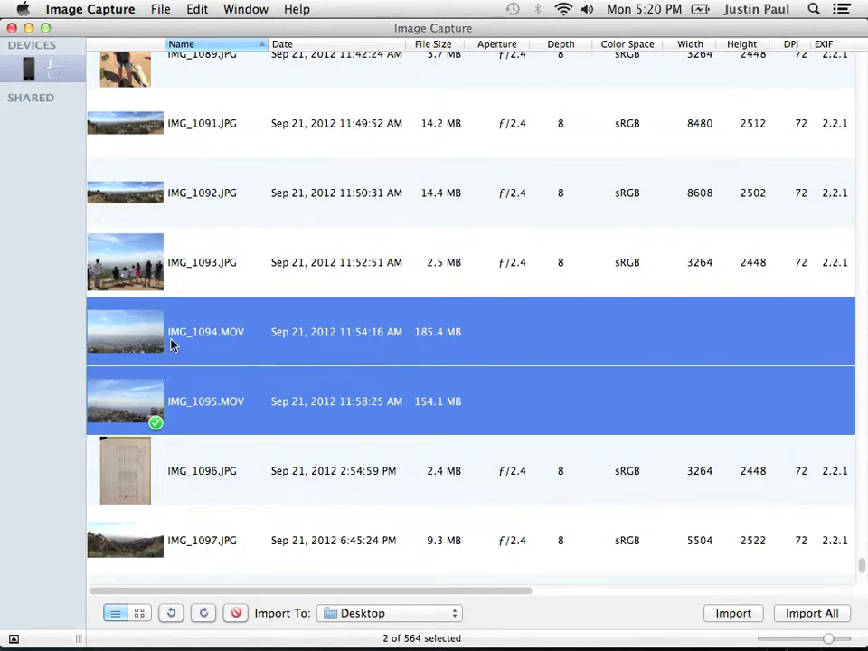
left_click(222, 307)
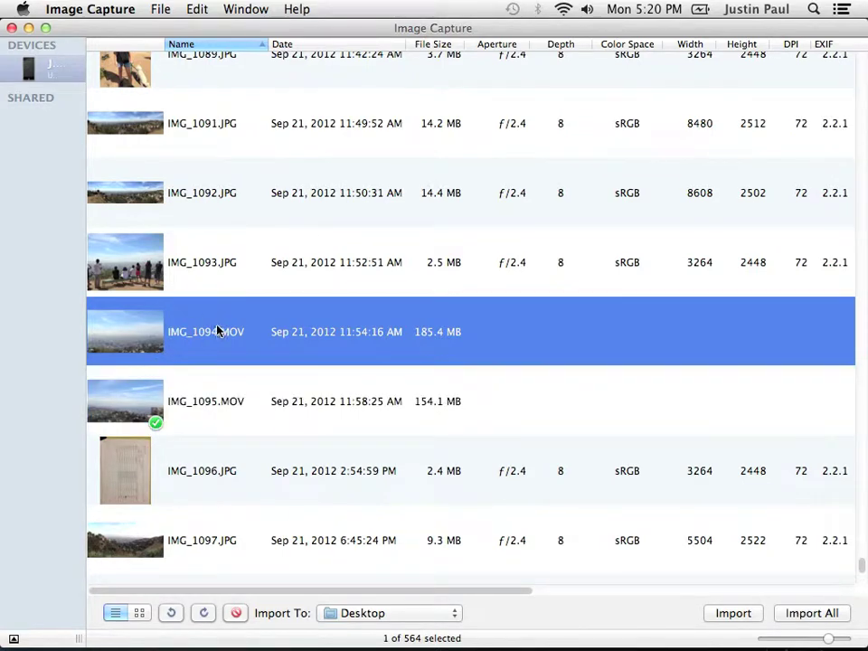
left_click(747, 614)
left_click(110, 9)
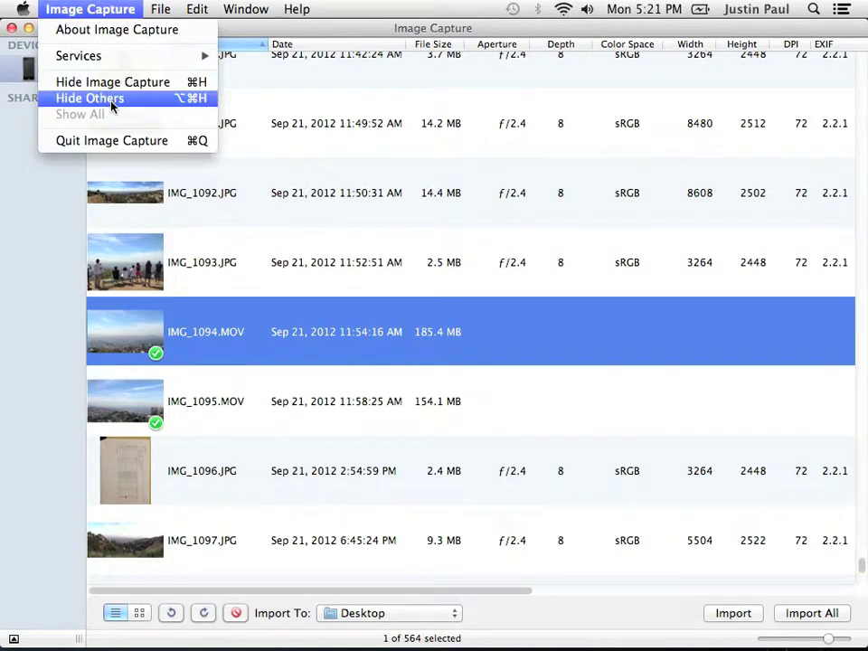
Step: Quit Image Capture, close the Applications window, and open IMG_1094.MOV from the desktop
left_click(112, 140)
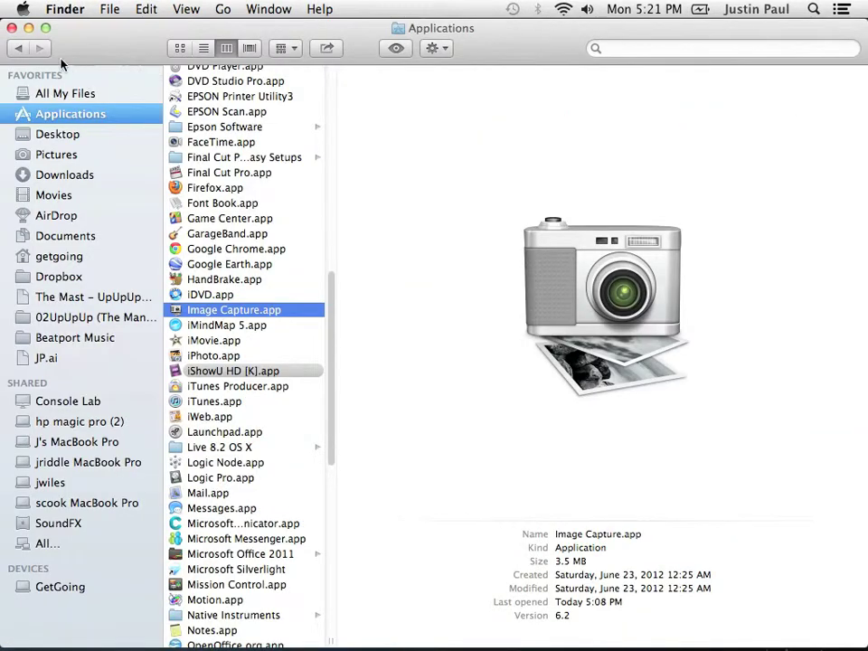
left_click(11, 28)
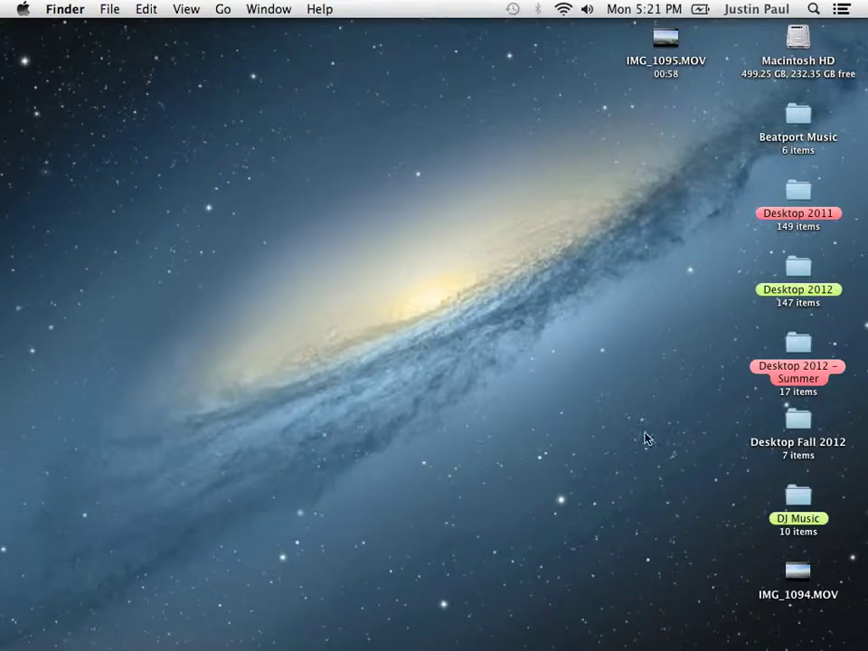
left_click(799, 577)
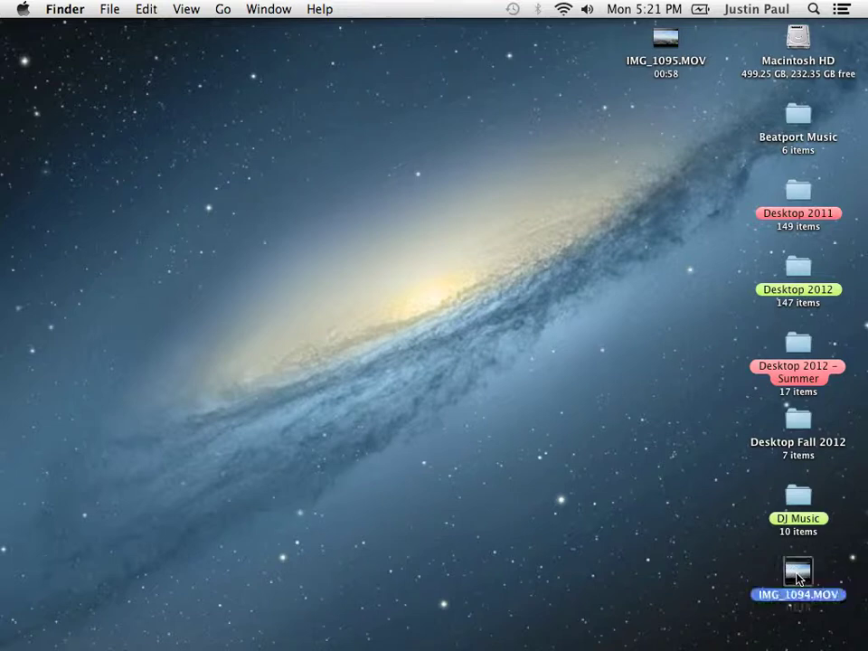
double_click(797, 575)
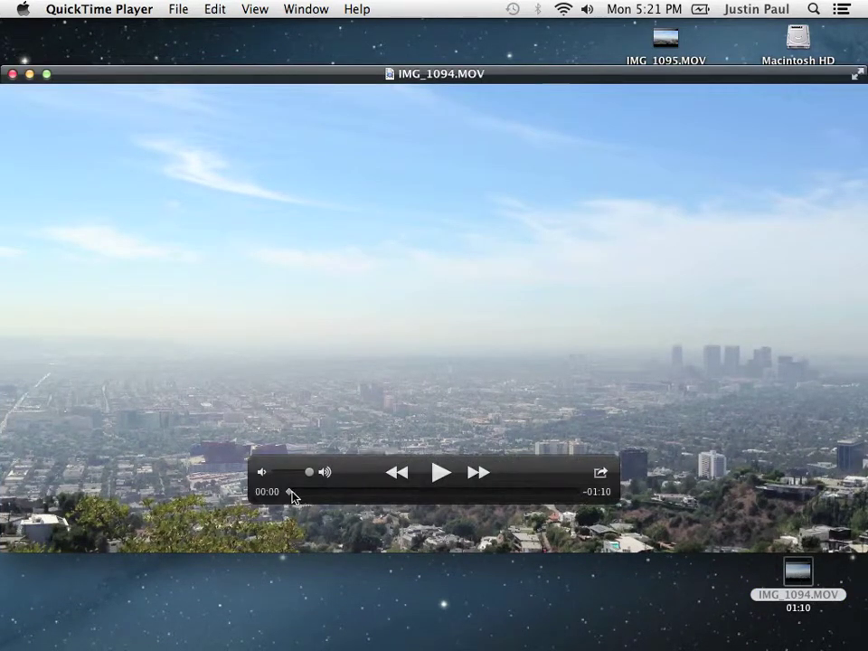
Step: Scrub ahead through IMG_1094.MOV in QuickTime Player, then close the video window
left_click_drag(290, 498, 403, 494)
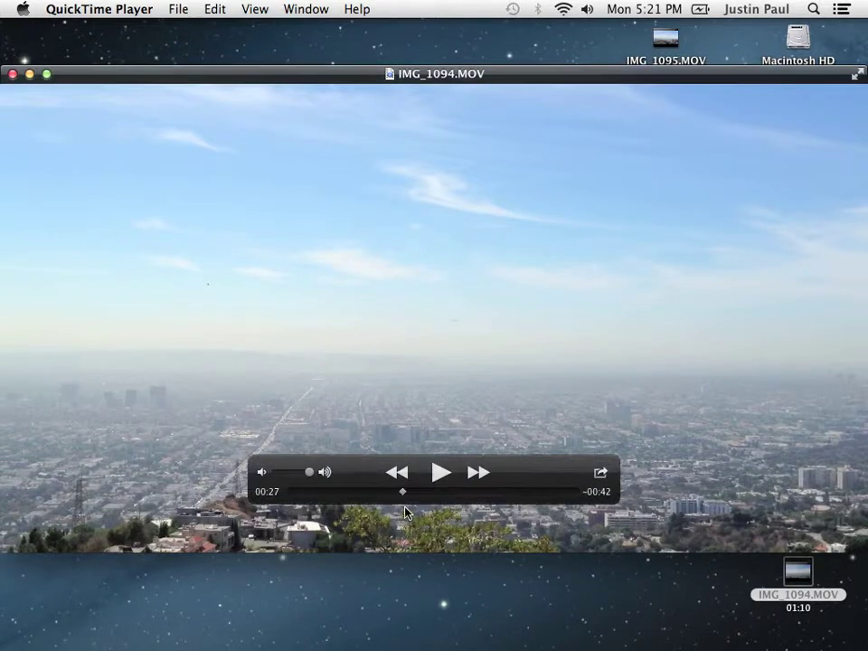
mouse_move(405, 494)
left_mouse_down()
mouse_move(541, 496)
mouse_move(384, 496)
left_mouse_up()
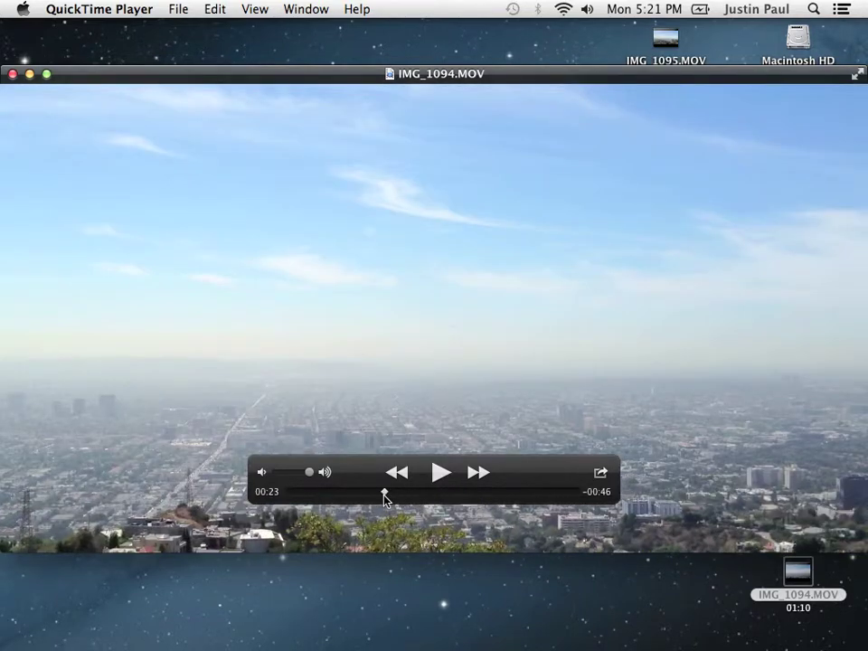
left_click(13, 74)
Step: Quit QuickTime Player and open wetransfer.com's transfer form in Safari to add files
left_click(91, 9)
left_click(87, 140)
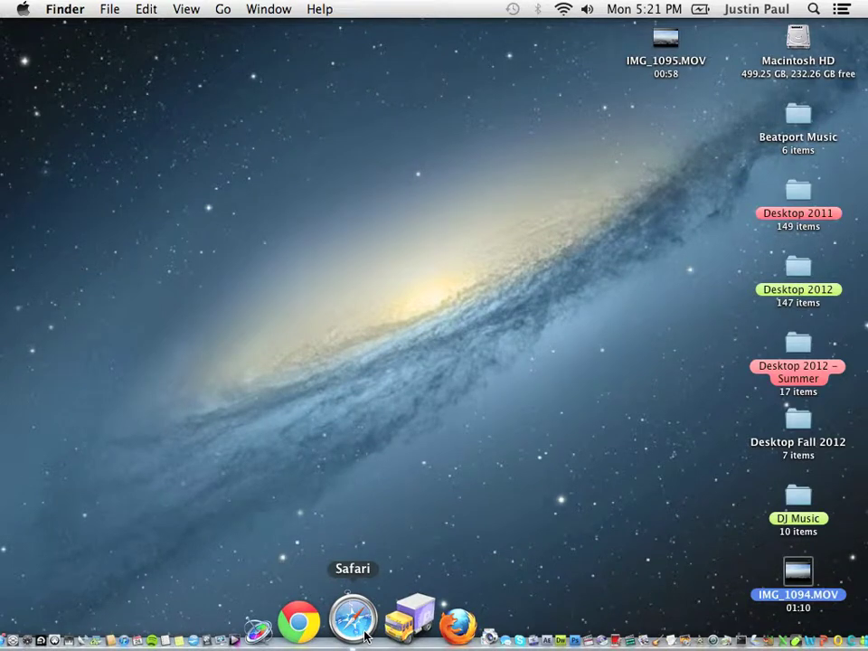
left_click(364, 636)
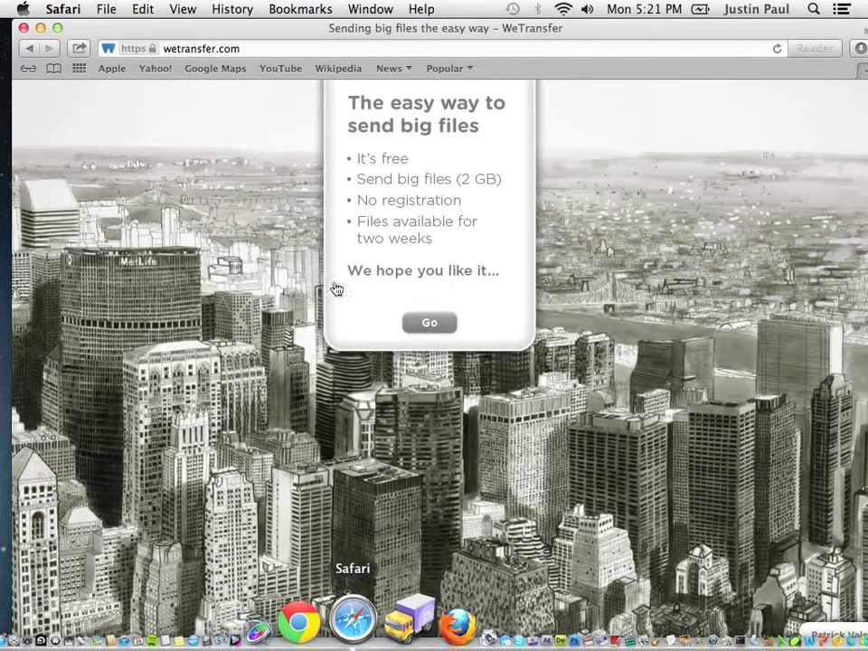
left_click(278, 49)
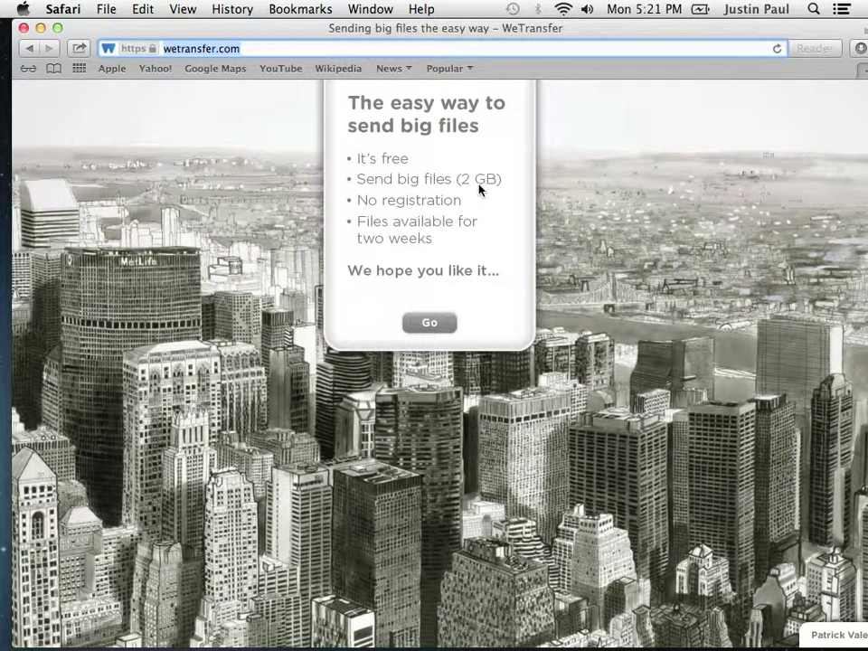
left_click(426, 323)
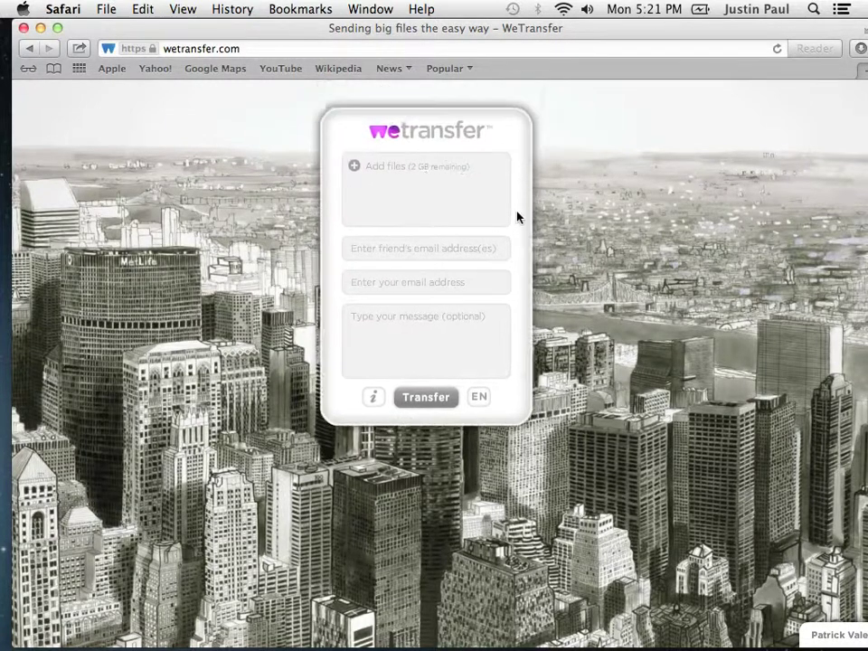
left_click(351, 201)
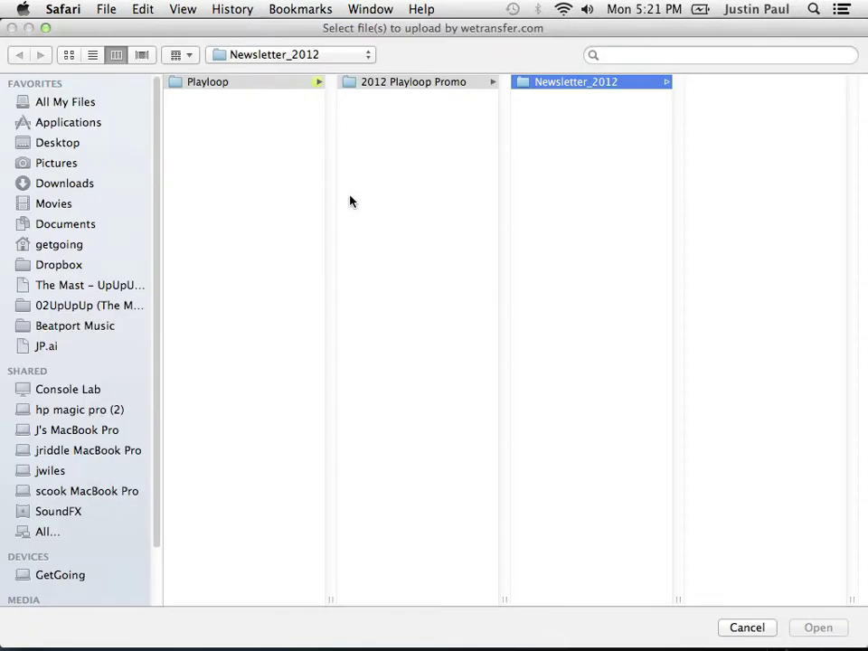
Step: Attach IMG_1095.MOV from the Desktop to the WeTransfer transfer
left_click(80, 143)
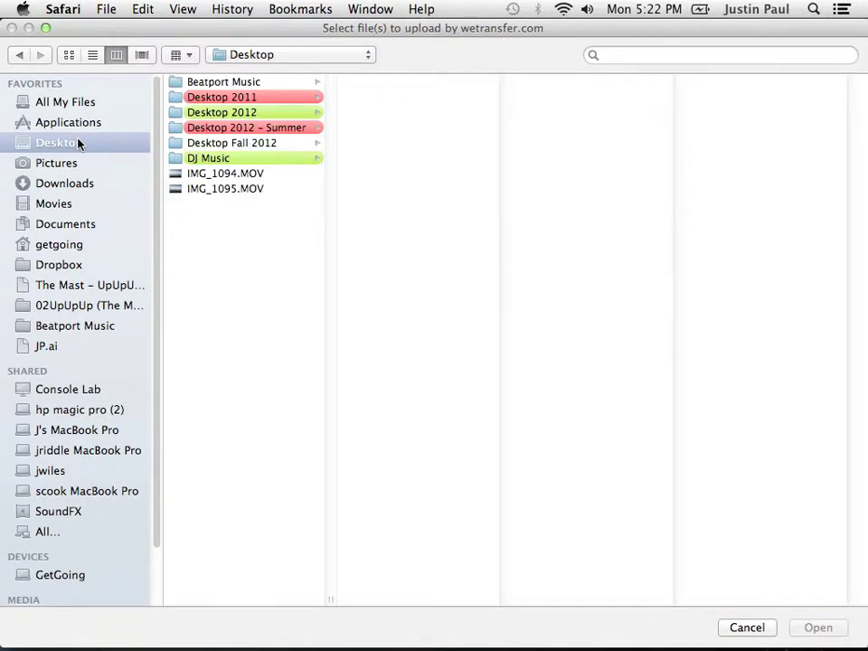
left_click(207, 191)
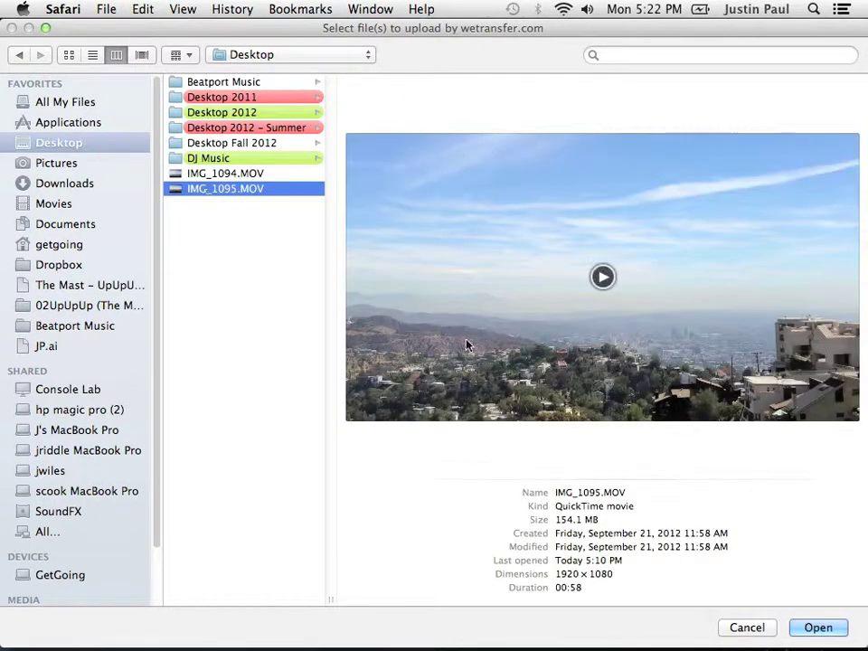
left_click(819, 627)
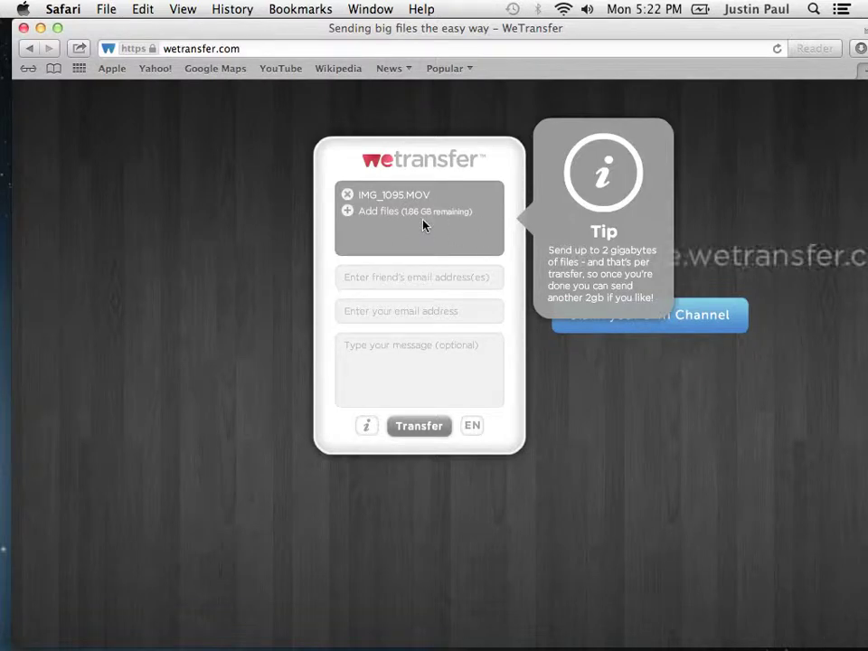
Step: Move through the friend's email, your email and message fields on the form
left_click(399, 277)
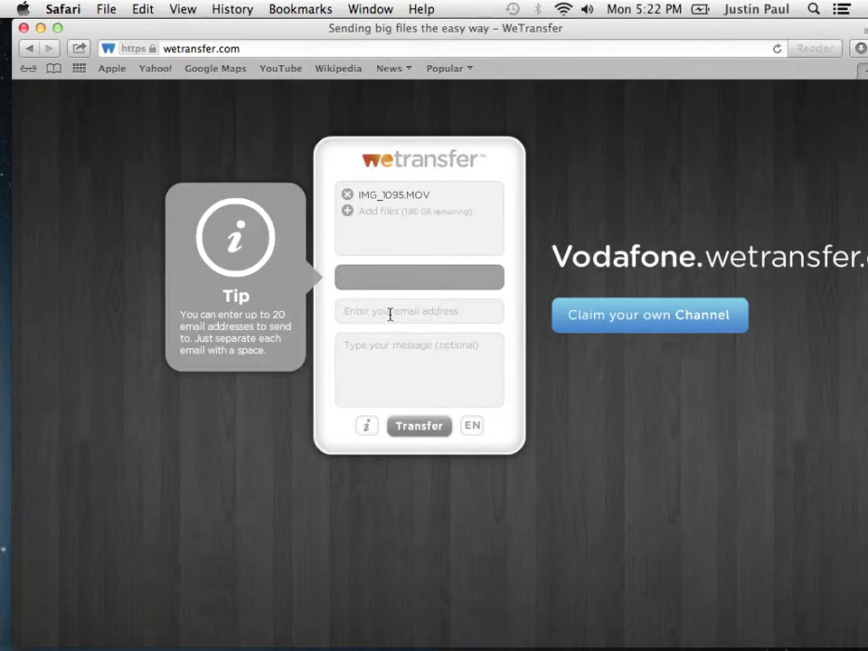
left_click(390, 314)
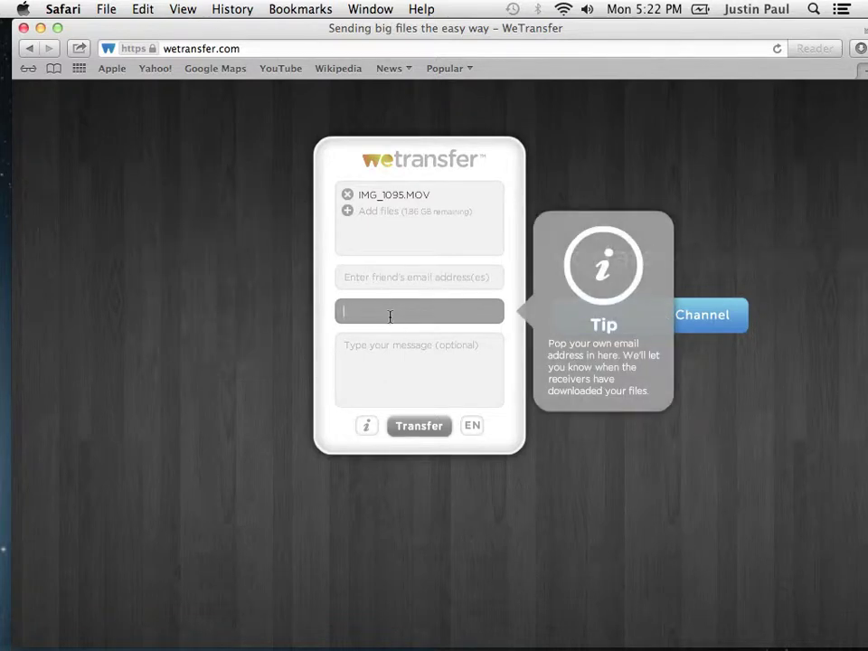
left_click(390, 352)
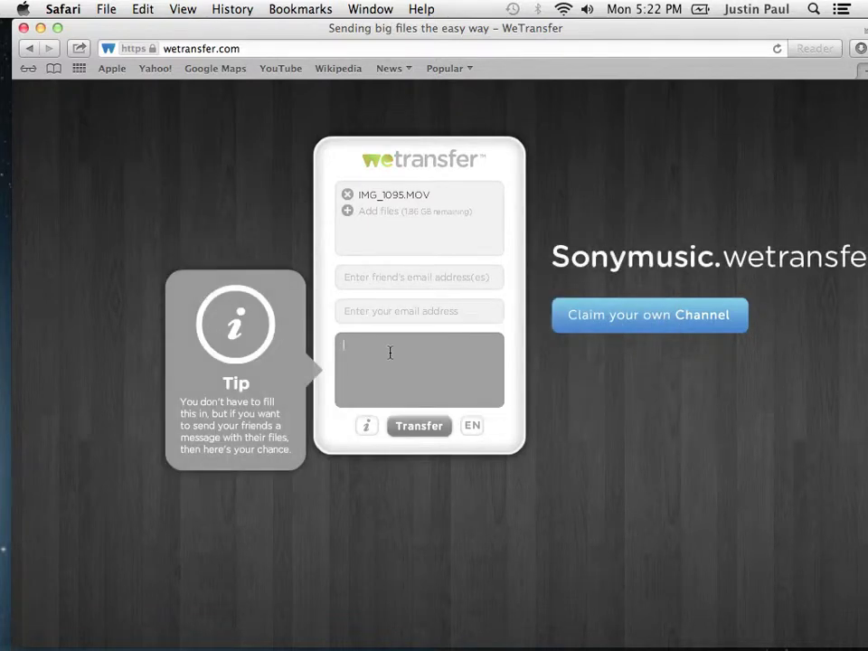